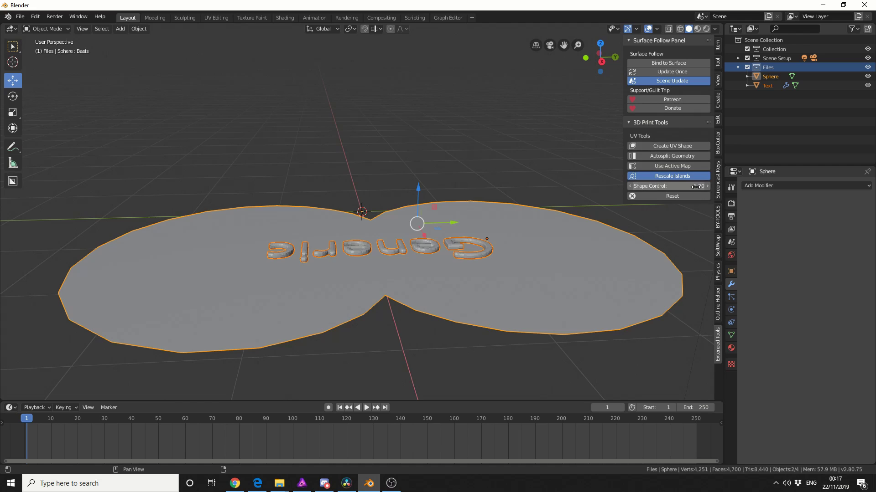
# - Set the sphere's Shape Control to 0.00 and inspect the Generic text wrapped around it
pyautogui.moveTo(696, 186); pyautogui.dragTo(639, 187)
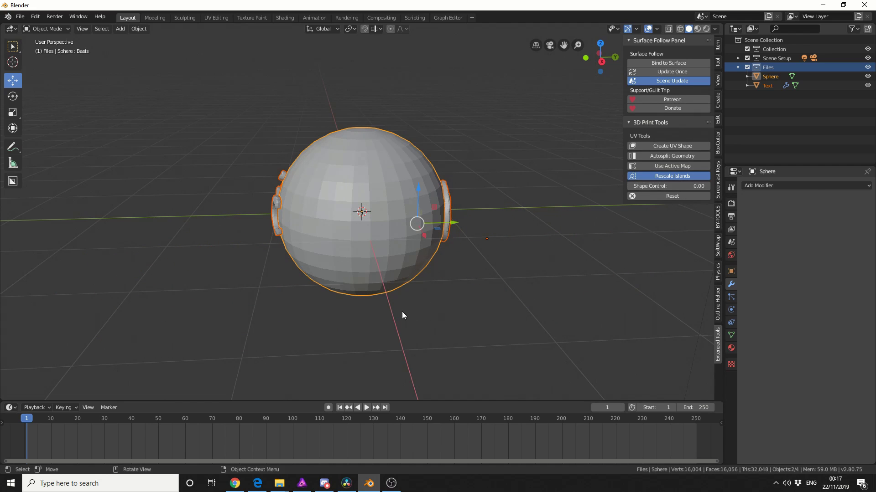
pyautogui.moveTo(402, 311); pyautogui.dragTo(646, 300, button='middle')
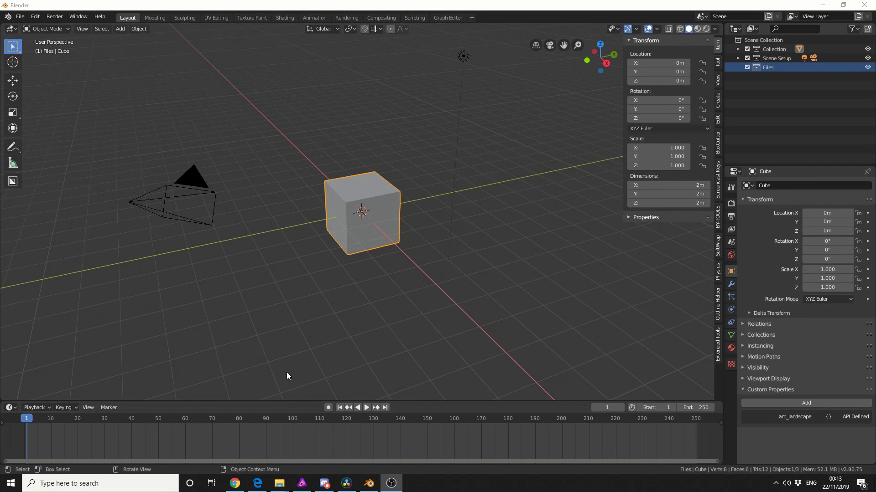
# - Delete the default cube and add a UV sphere in its place
pyautogui.click(348, 244)
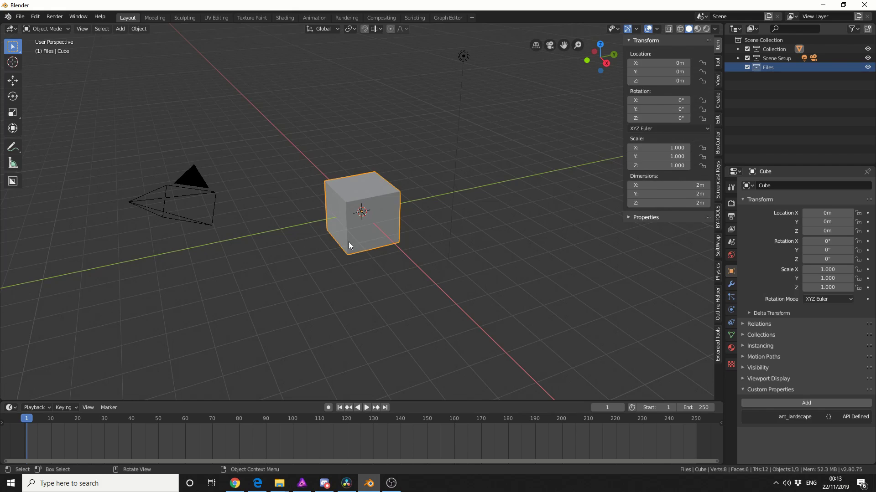
pyautogui.press('Delete')
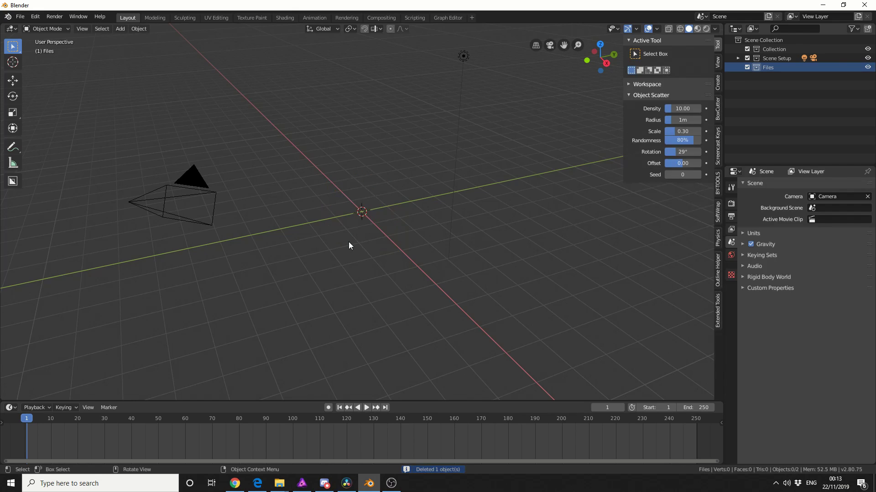
pyautogui.hotkey('shift', 'a')
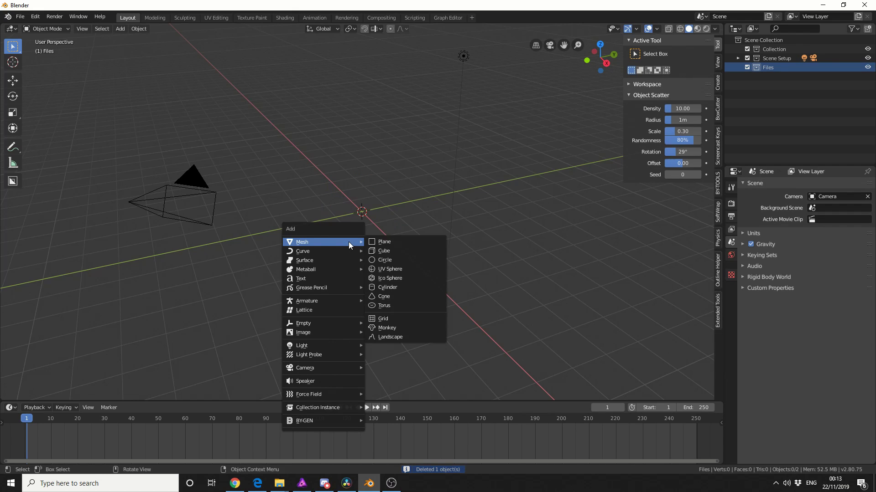
pyautogui.click(403, 266)
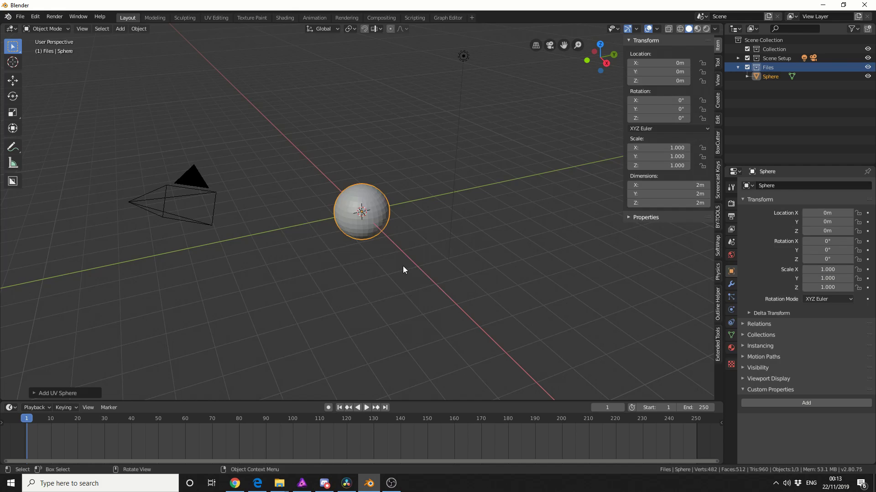
# - Remove the existing UV map from the sphere's mesh data
pyautogui.scroll(2, 404, 266)
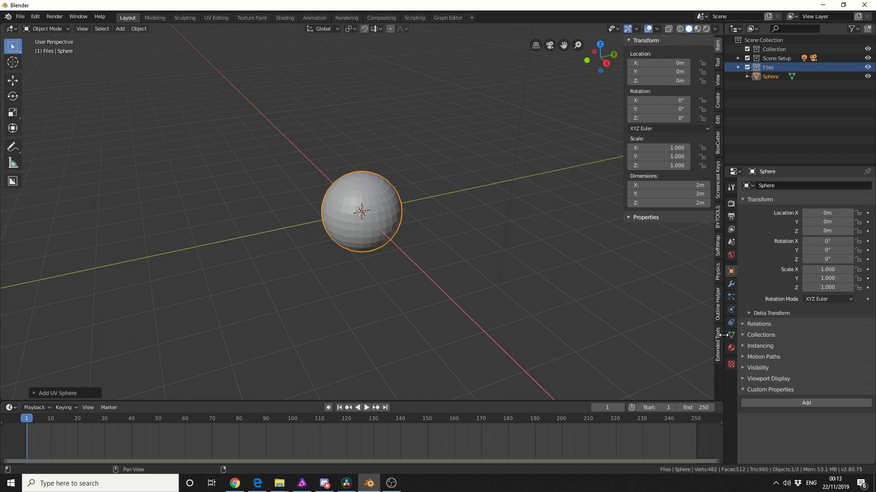
pyautogui.click(731, 335)
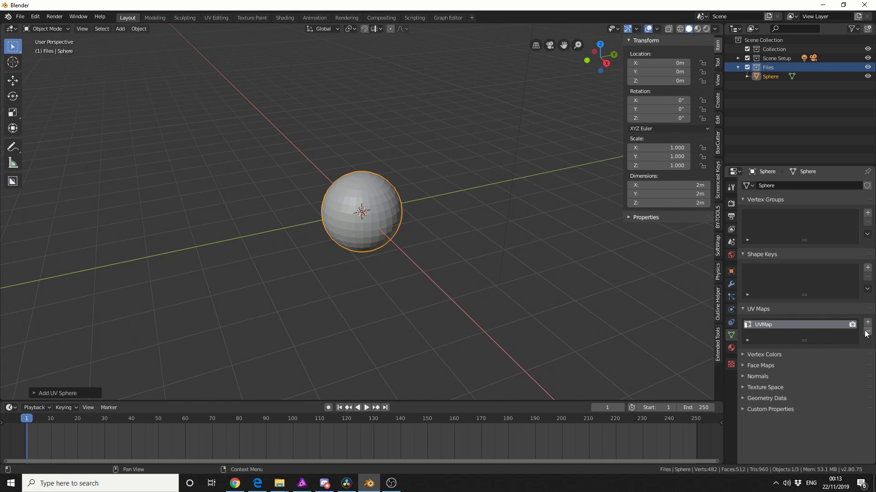
pyautogui.click(867, 331)
# - Rip the sphere's mesh open along one pole-to-pole edge line without displacing the vertices, and return to Object Mode
pyautogui.press('Tab')
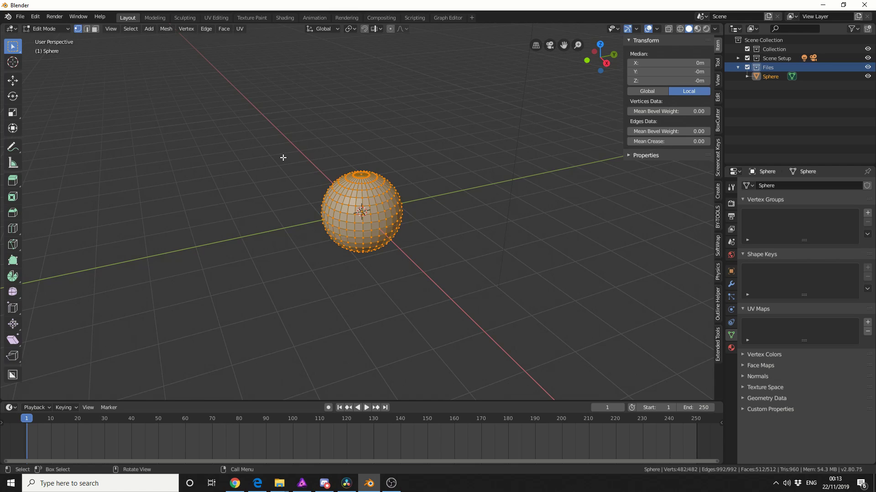
pyautogui.hotkey('alt', 'a')
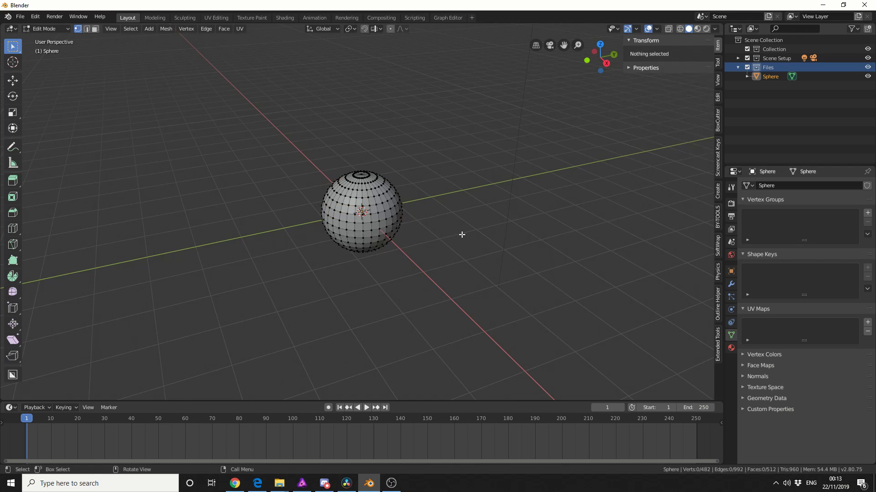
pyautogui.scroll(2, 461, 234)
pyautogui.click(87, 28)
pyautogui.scroll(1, 483, 256)
pyautogui.moveTo(482, 256); pyautogui.dragTo(362, 254, button='middle')
pyautogui.keyDown('alt'); pyautogui.click(364, 256); pyautogui.keyUp('alt')
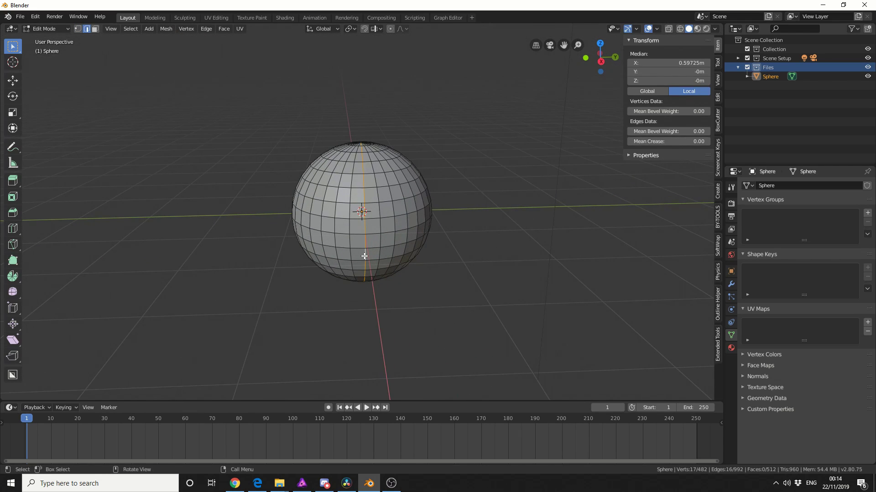
pyautogui.hotkey('ctrl', 'v')
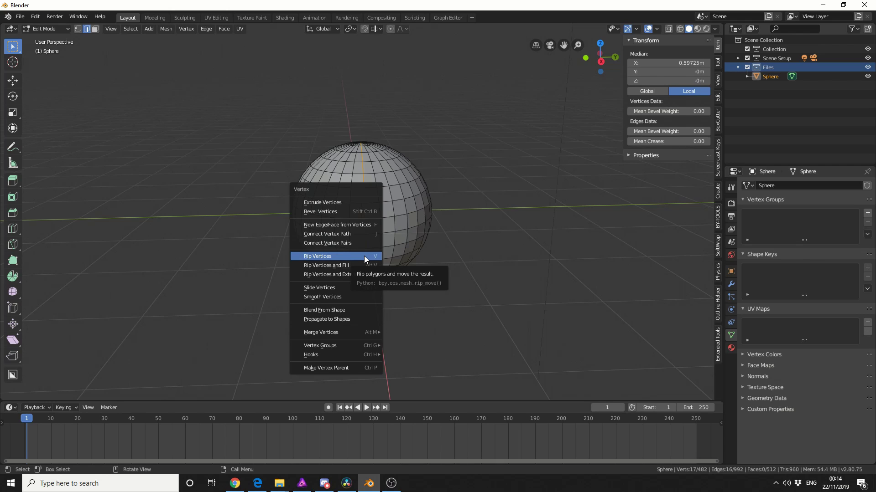
pyautogui.click(364, 256)
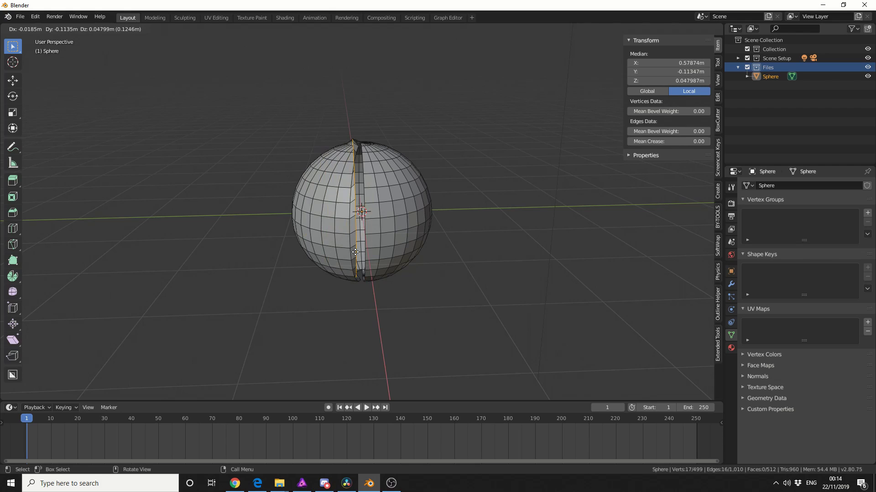
pyautogui.press('Escape')
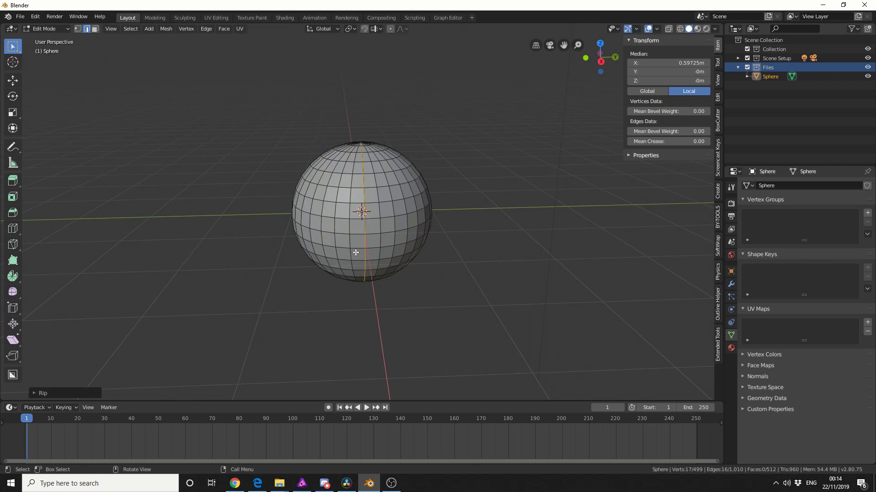
pyautogui.click(59, 30)
pyautogui.click(61, 40)
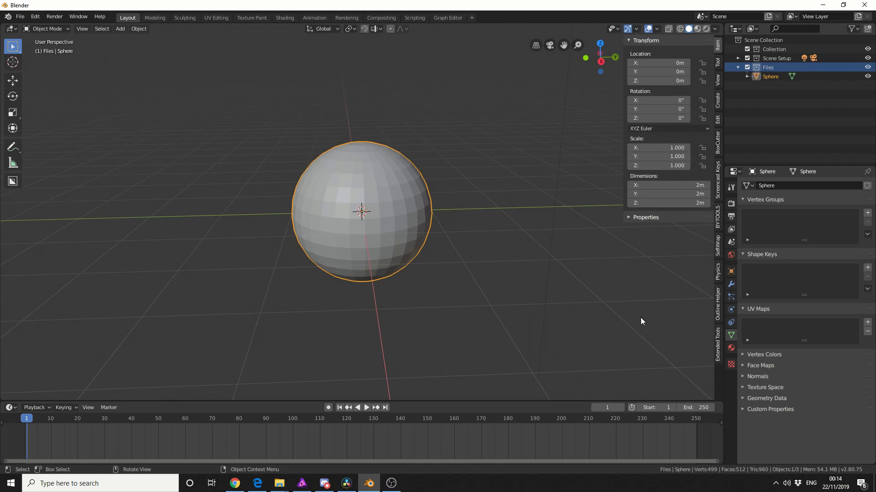
# - Create a UV shape from the sphere with 3D Print Tools and flatten it by setting Shape Control to 1.00
pyautogui.click(717, 343)
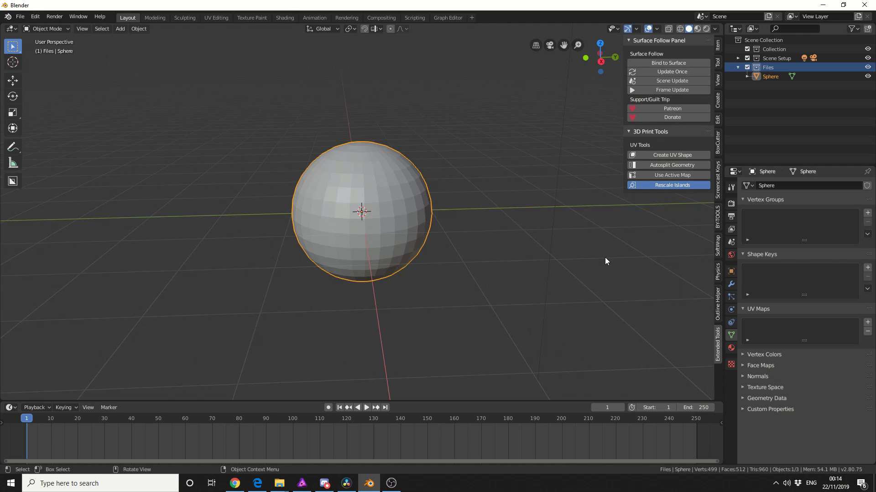
pyautogui.click(667, 155)
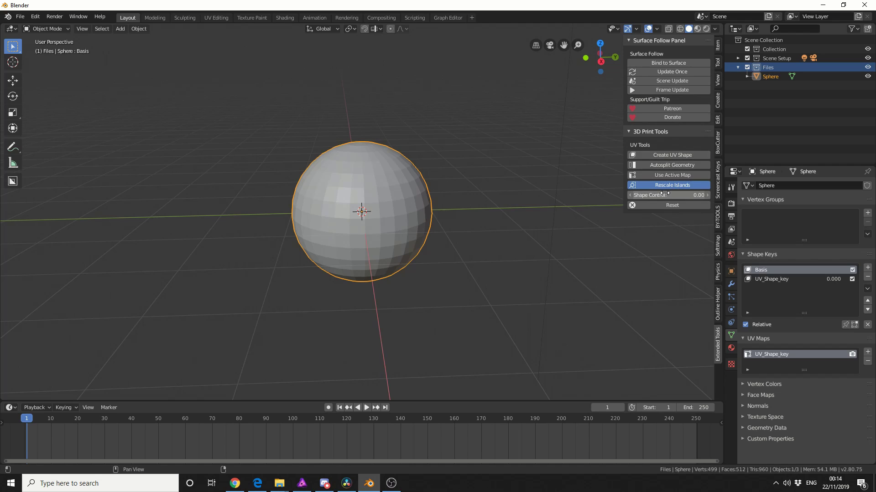
pyautogui.moveTo(670, 195); pyautogui.dragTo(708, 195)
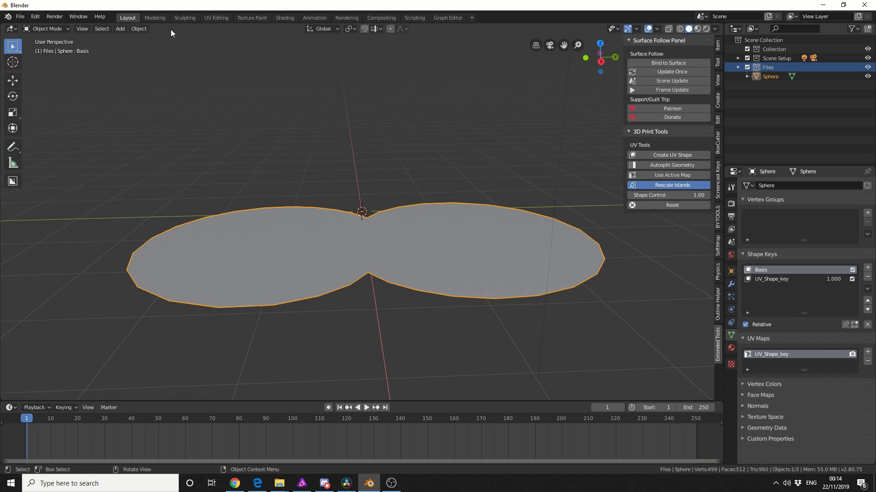
# - Examine the sphere's unwrapped UV layout in the UV Editing workspace, and return to the Layout workspace in Object Mode
pyautogui.click(209, 17)
pyautogui.scroll(4, 212, 298)
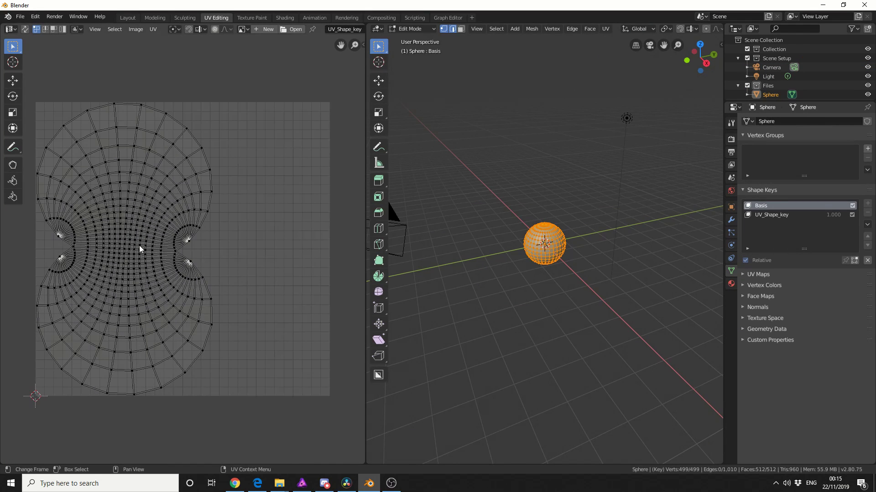
pyautogui.click(398, 30)
pyautogui.click(393, 39)
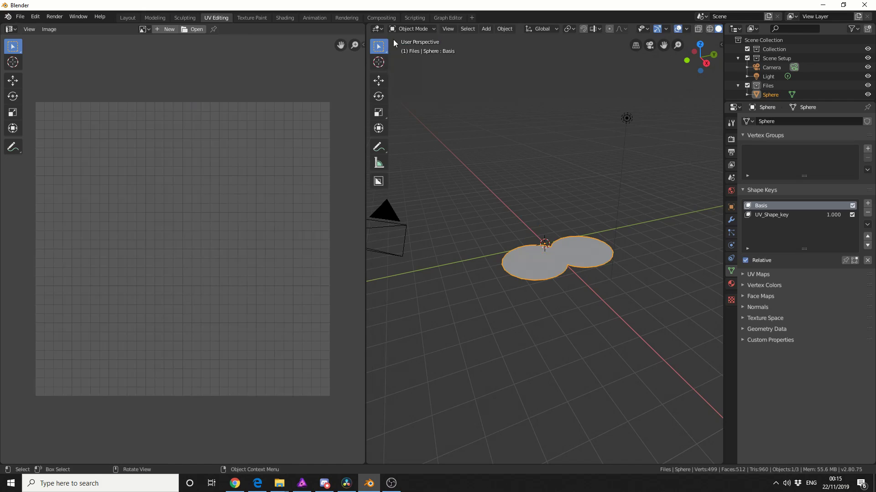
pyautogui.click(128, 18)
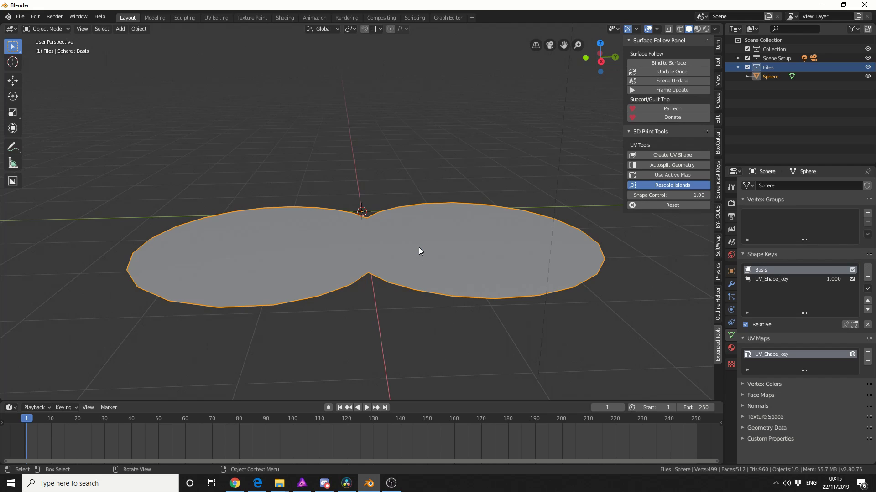
# - Add a text object and move it up along Z above the flattened sphere
pyautogui.click(120, 29)
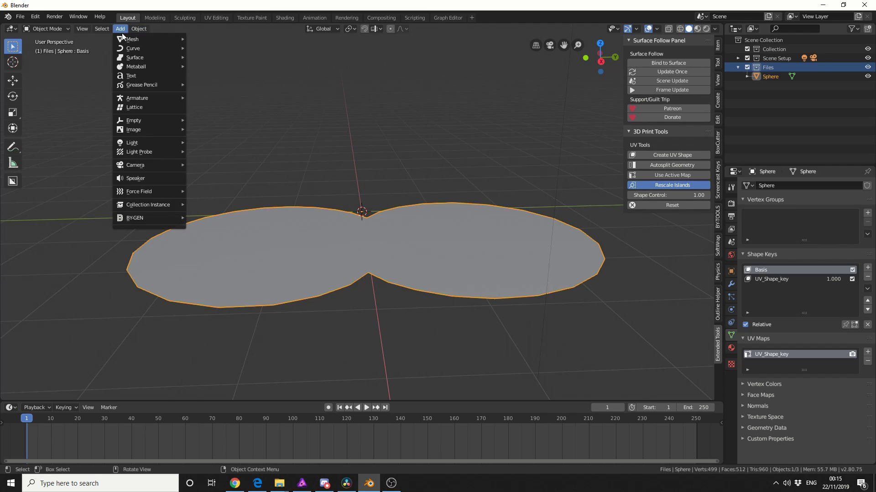
pyautogui.click(140, 76)
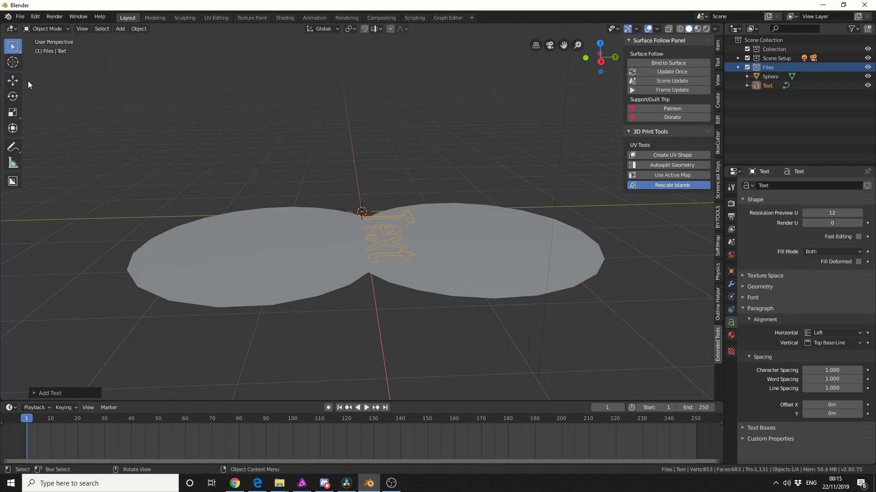
pyautogui.click(13, 80)
pyautogui.moveTo(358, 186); pyautogui.dragTo(370, 146)
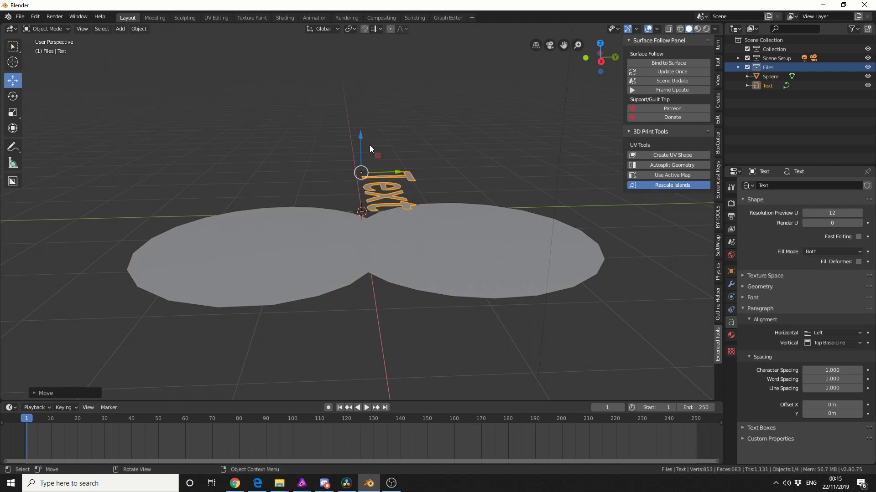
# - Replace the text object's default wording with "Generic"
pyautogui.press('Tab')
pyautogui.press('BackSpace')
pyautogui.press('BackSpace')
pyautogui.press('BackSpace')
pyautogui.press('BackSpace')
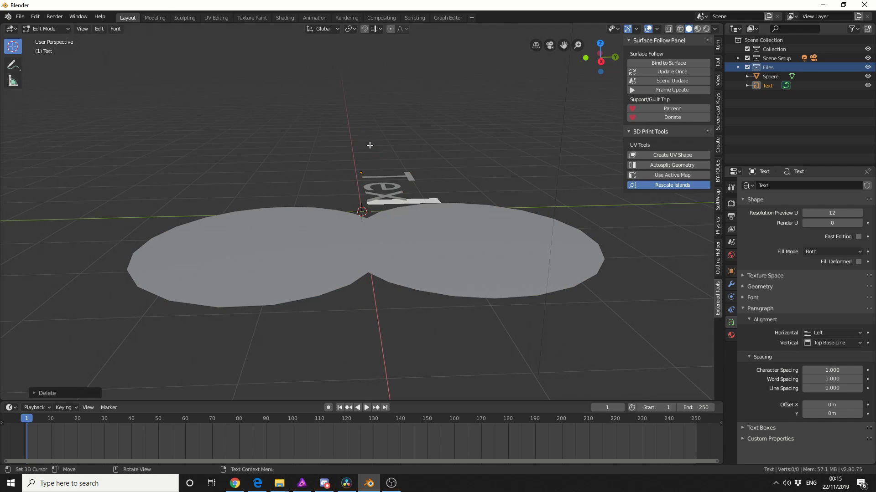
pyautogui.write('Generic')
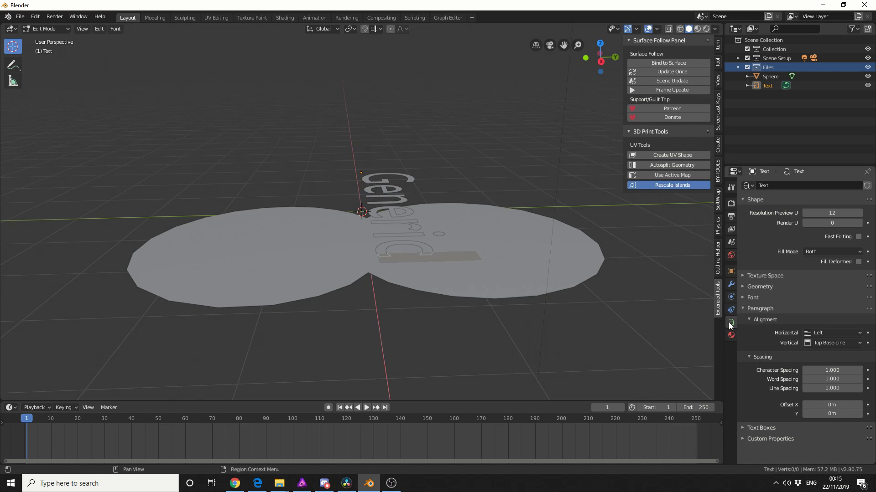
# - Set the text's Extrude to 0.04 m to give it thickness, and return to Object Mode
pyautogui.click(758, 286)
pyautogui.moveTo(859, 310); pyautogui.dragTo(873, 310)
pyautogui.moveTo(638, 310); pyautogui.dragTo(645, 326, button='middle')
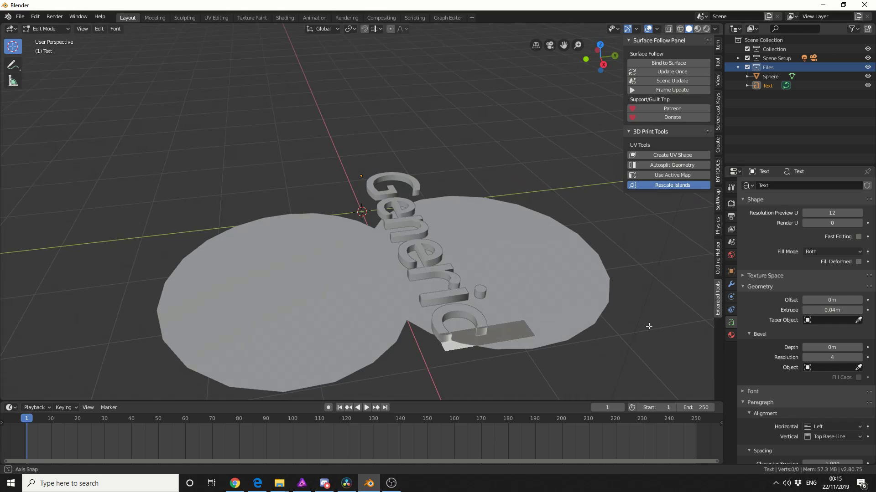
pyautogui.click(47, 29)
pyautogui.click(51, 36)
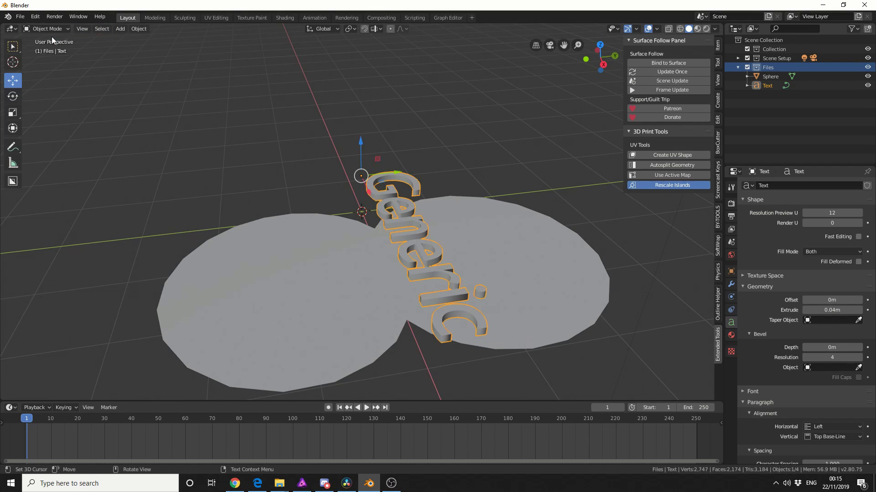
# - Convert the extruded text object to a mesh
pyautogui.click(144, 30)
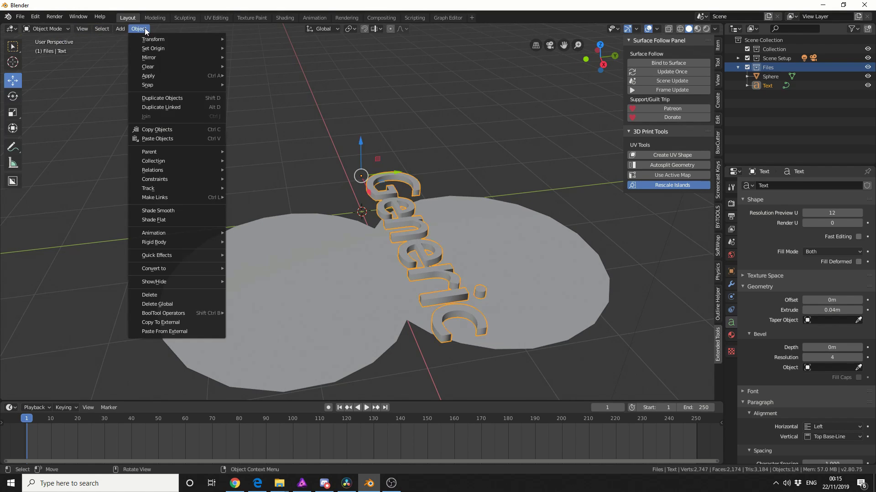
pyautogui.moveTo(203, 267)
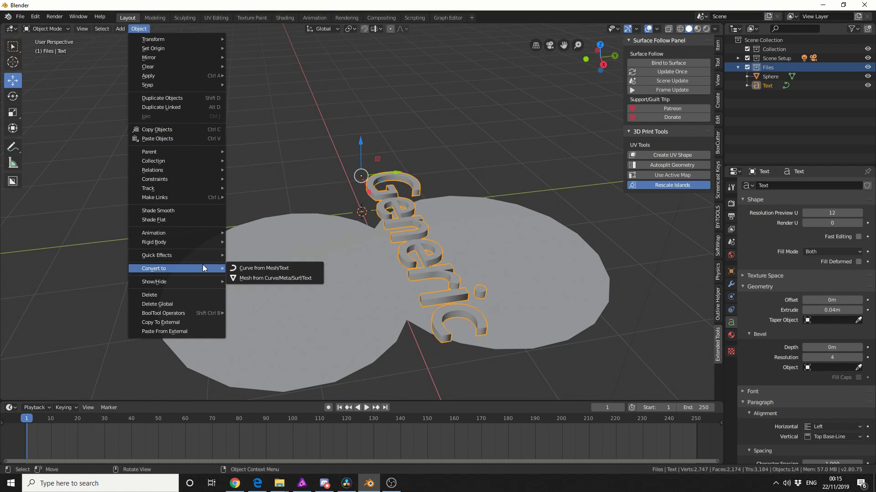
pyautogui.click(264, 278)
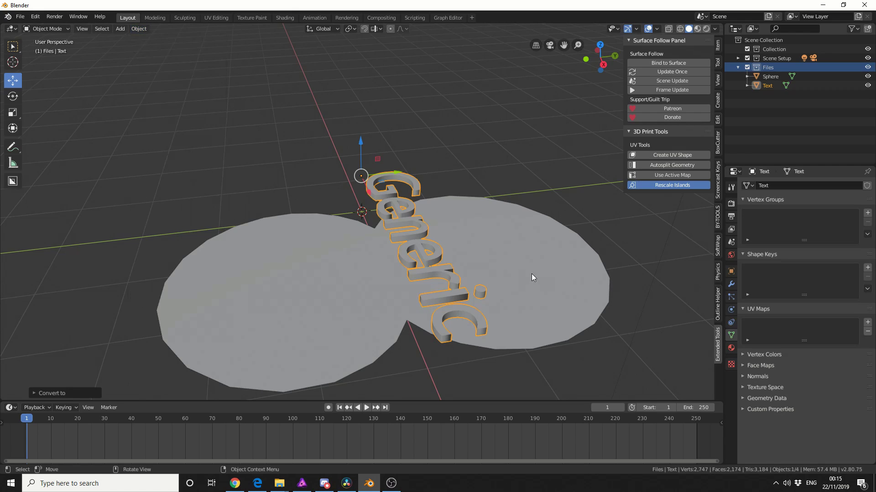
# - Examine the text mesh's topology in wireframe shading, and switch back to solid shading
pyautogui.click(731, 284)
pyautogui.click(777, 186)
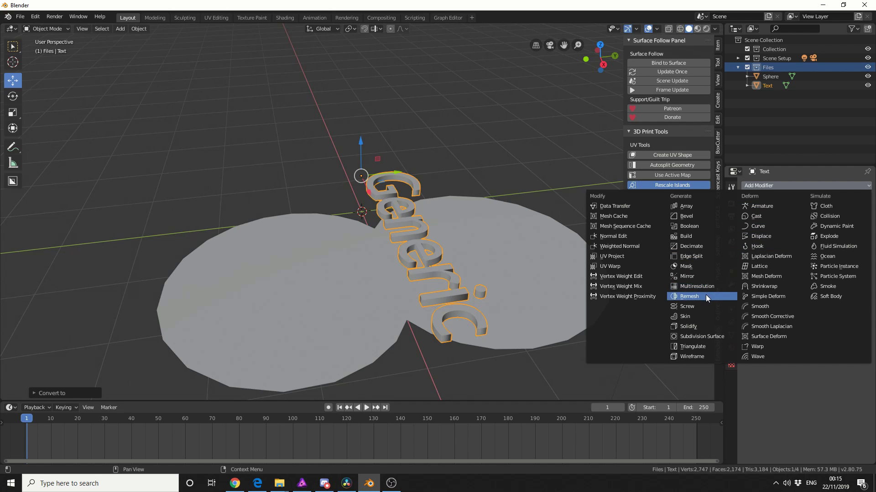
pyautogui.press('z')
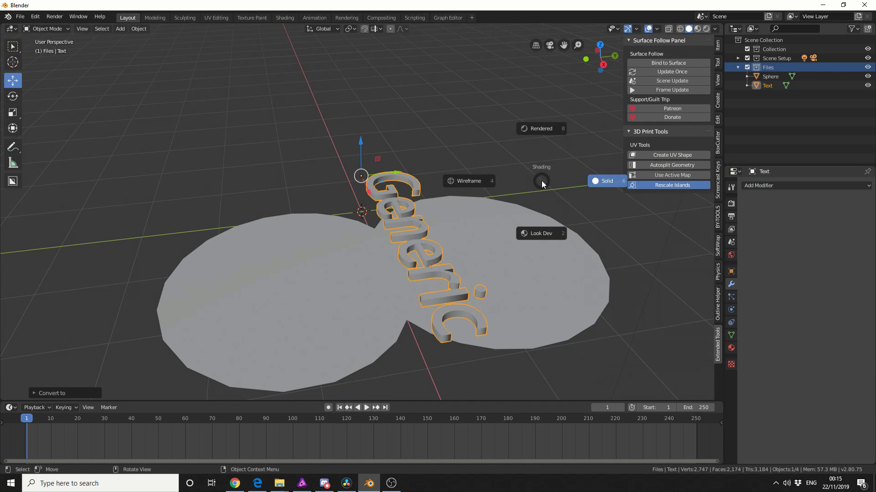
pyautogui.click(483, 179)
pyautogui.scroll(3, 490, 215)
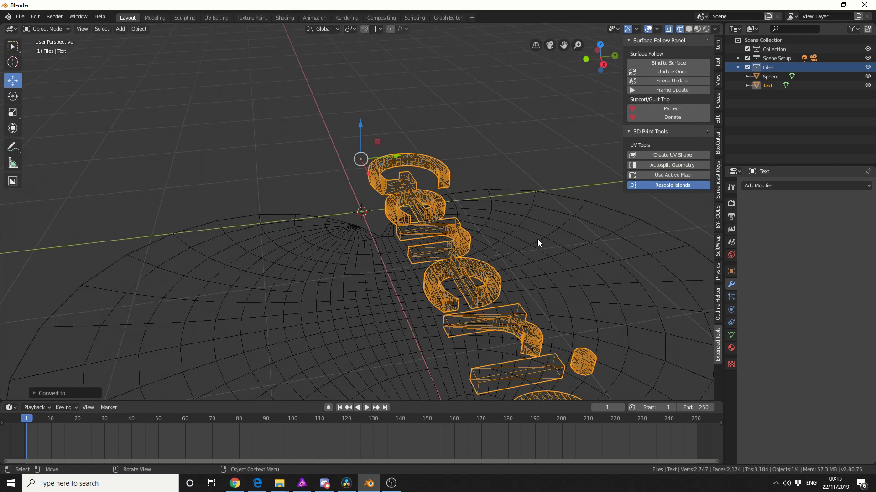
pyautogui.press('z')
pyautogui.click(585, 237)
# - Add a Remesh modifier to the text in Smooth mode with an Octree Depth of 7
pyautogui.click(805, 185)
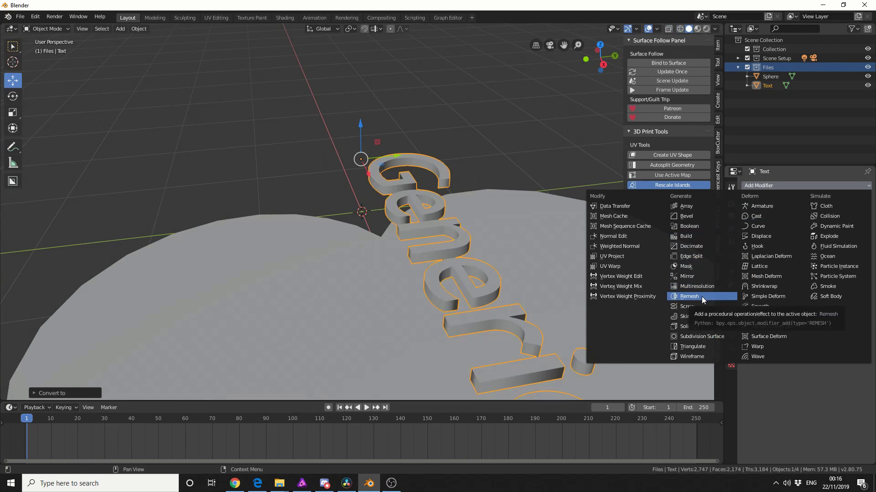
pyautogui.click(701, 297)
pyautogui.click(748, 266)
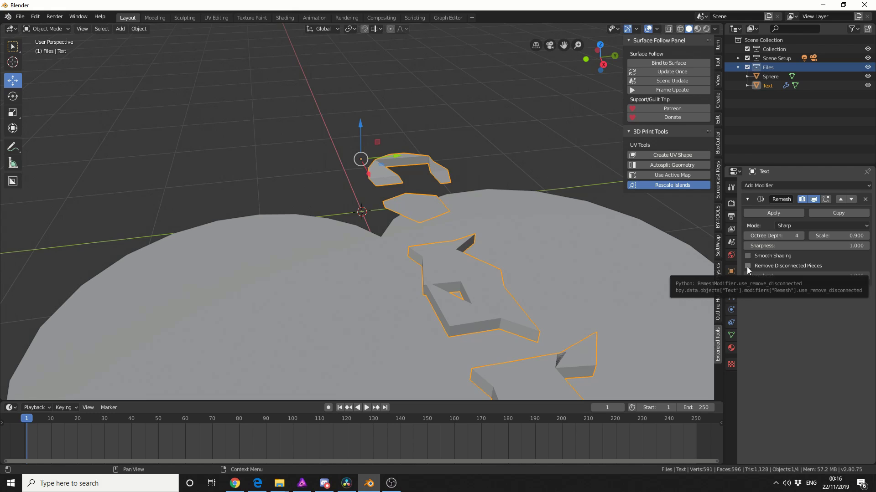
pyautogui.click(787, 224)
pyautogui.click(790, 245)
pyautogui.click(775, 235)
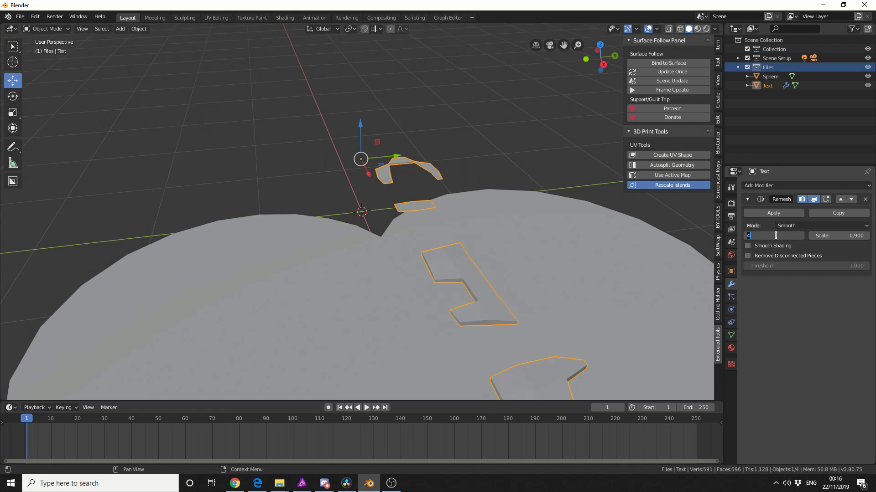
pyautogui.write('7')
pyautogui.press('Return')
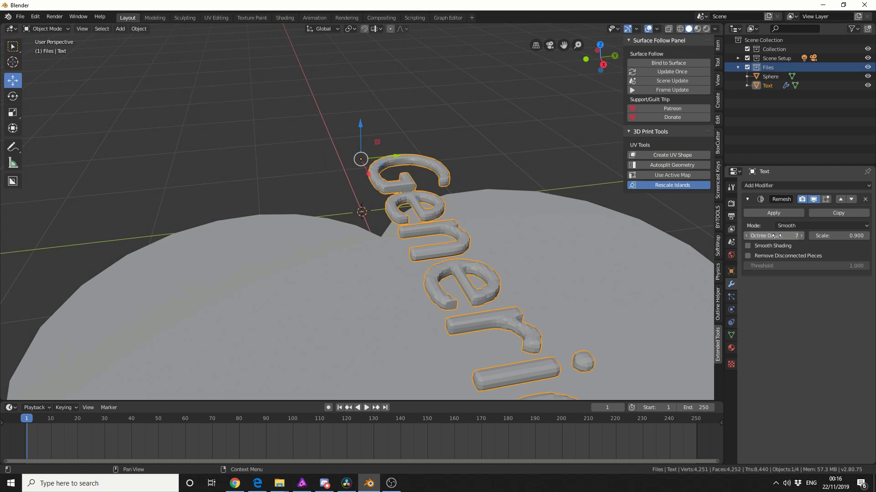
# - Resize the text, position it across the middle of the flattened sphere, and lower it along Z onto the surface
pyautogui.scroll(-4, 610, 262)
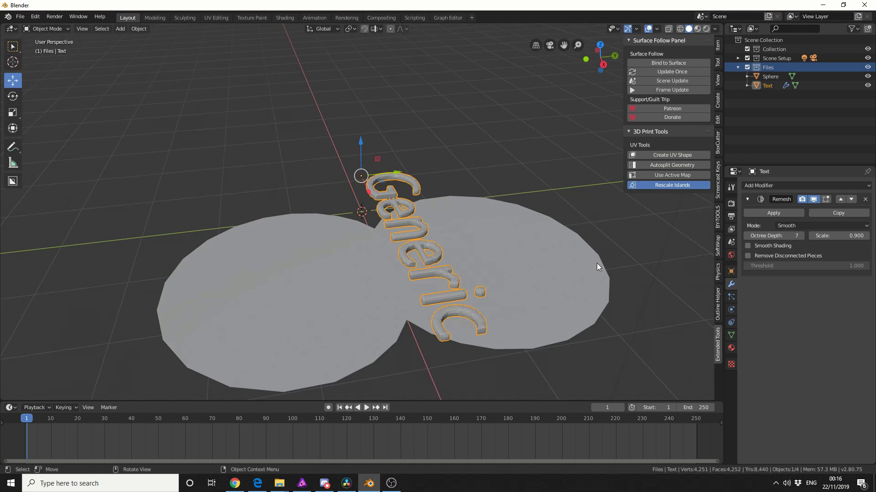
pyautogui.press('KP_7')
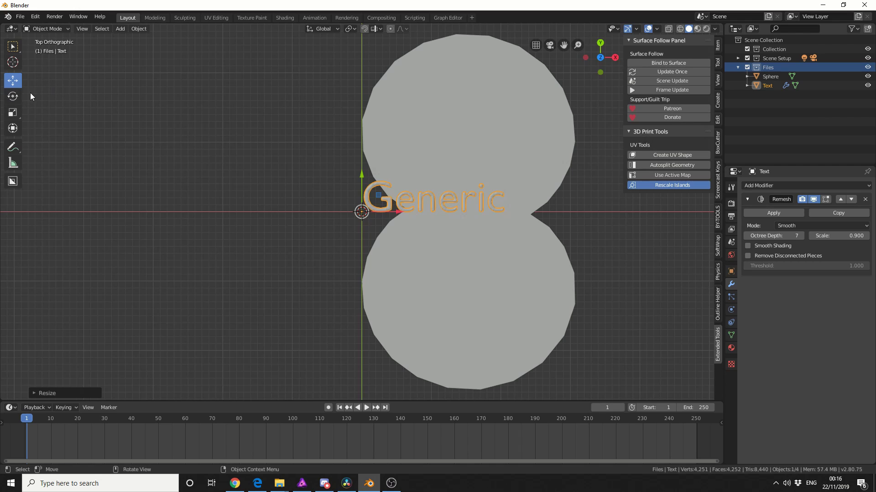
pyautogui.moveTo(30, 97); pyautogui.dragTo(510, 189, button='middle')
pyautogui.press('g')
pyautogui.press('z')
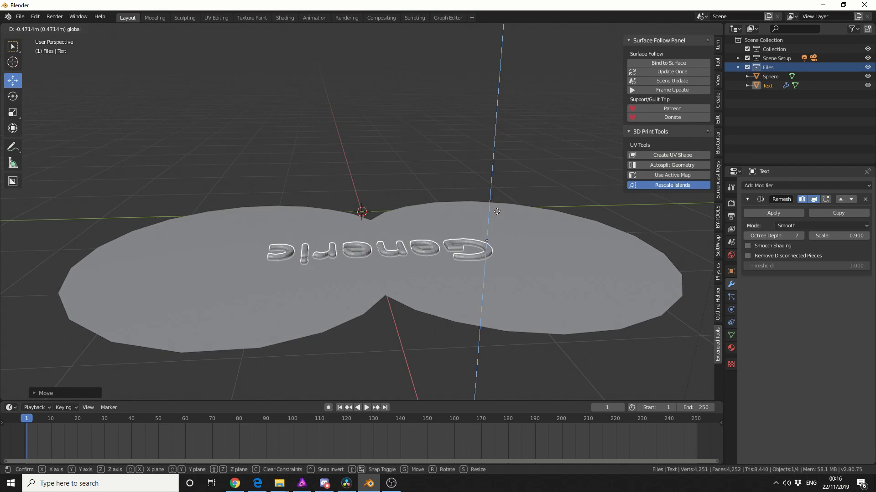
pyautogui.click(501, 228)
pyautogui.click(448, 343)
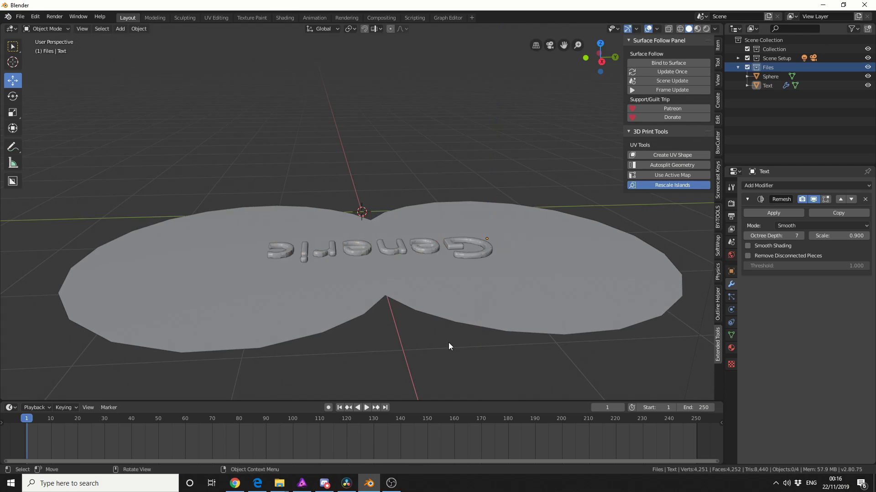
# - Bind the text to the flattened sphere's surface with the sphere as active object, and enable Scene Update
pyautogui.click(426, 248)
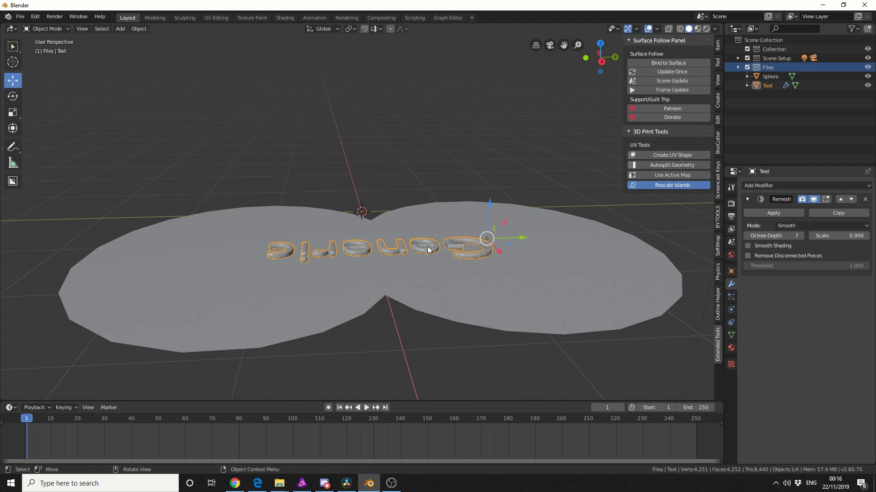
pyautogui.keyDown('shift'); pyautogui.click(481, 280); pyautogui.keyUp('shift')
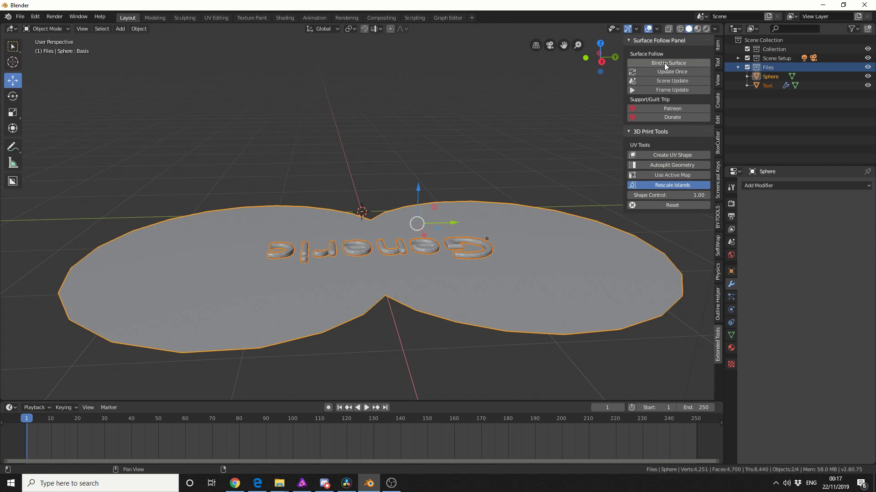
pyautogui.click(670, 81)
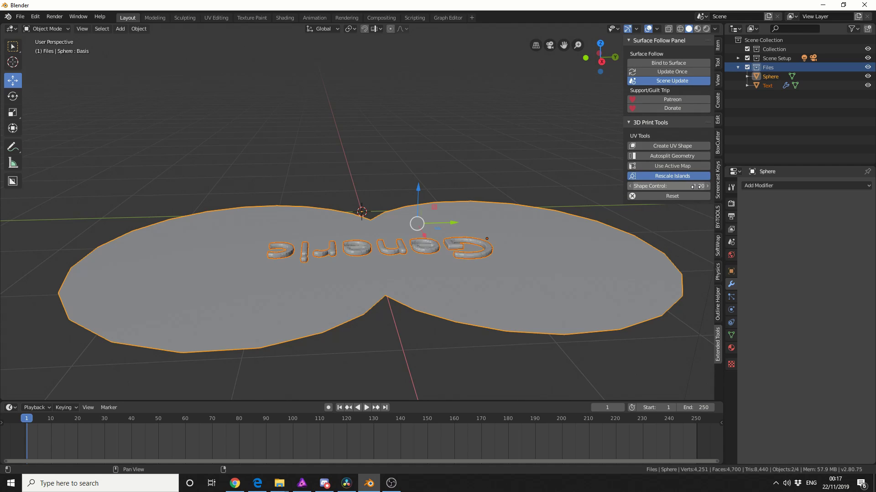
# - Set the sphere's Shape Control to 0.00 to wrap the text around it, and inspect the lettering from other sides
pyautogui.moveTo(668, 185); pyautogui.dragTo(634, 186)
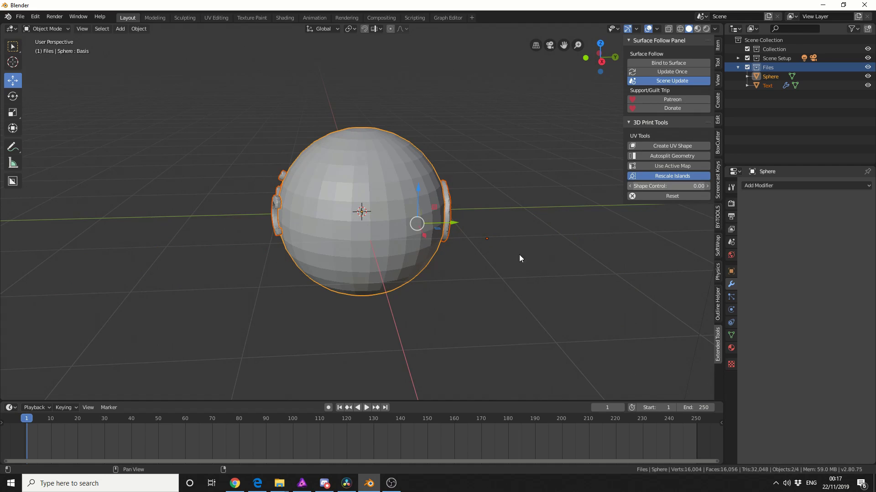
pyautogui.moveTo(447, 319); pyautogui.dragTo(647, 299, button='middle')
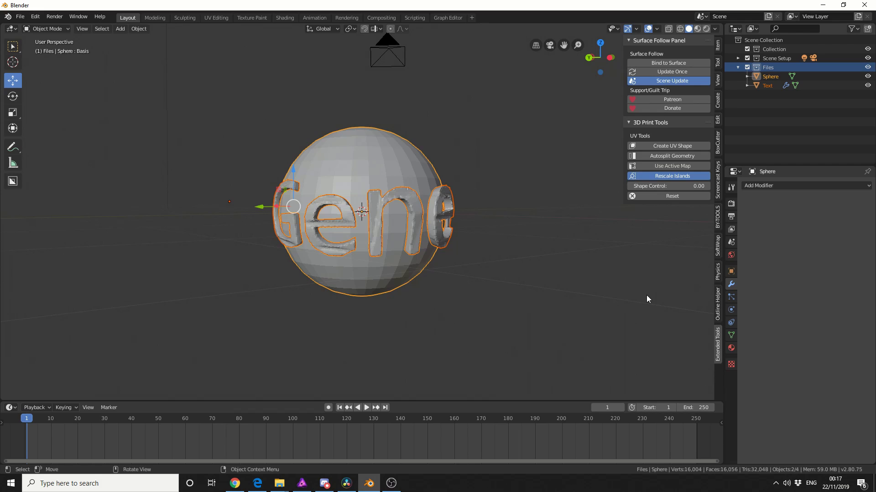
pyautogui.moveTo(647, 296); pyautogui.dragTo(597, 301, button='middle')
# - Switch the text's Remesh modifier to Blocks mode and reduce its Scale slightly, finishing with the sphere selected
pyautogui.click(410, 221)
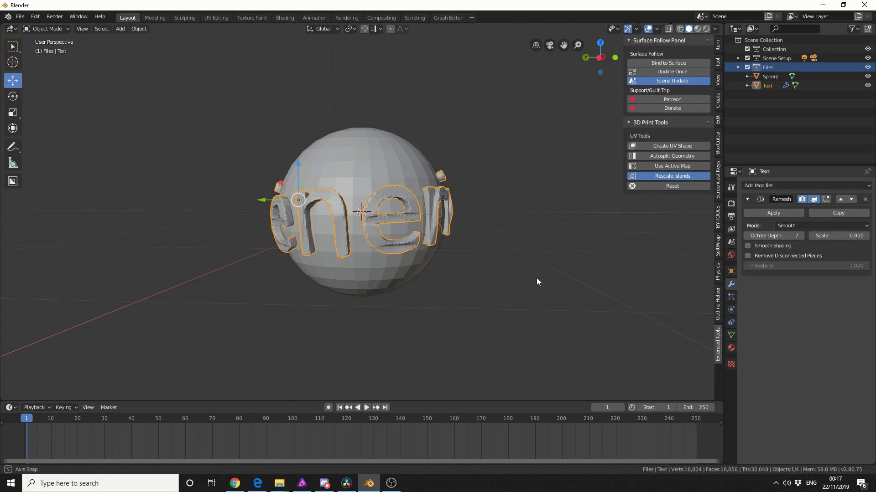
pyautogui.moveTo(536, 277); pyautogui.dragTo(616, 260, button='middle')
pyautogui.click(800, 226)
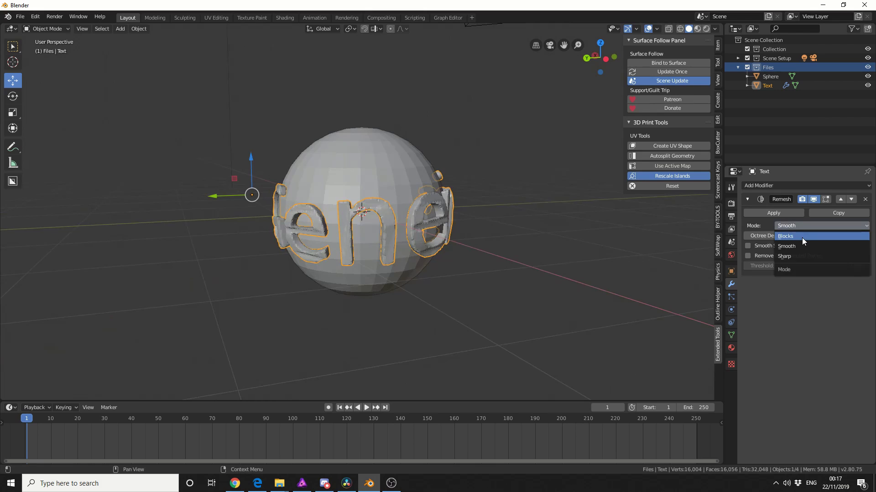
pyautogui.click(802, 237)
pyautogui.moveTo(589, 265); pyautogui.dragTo(562, 259, button='middle')
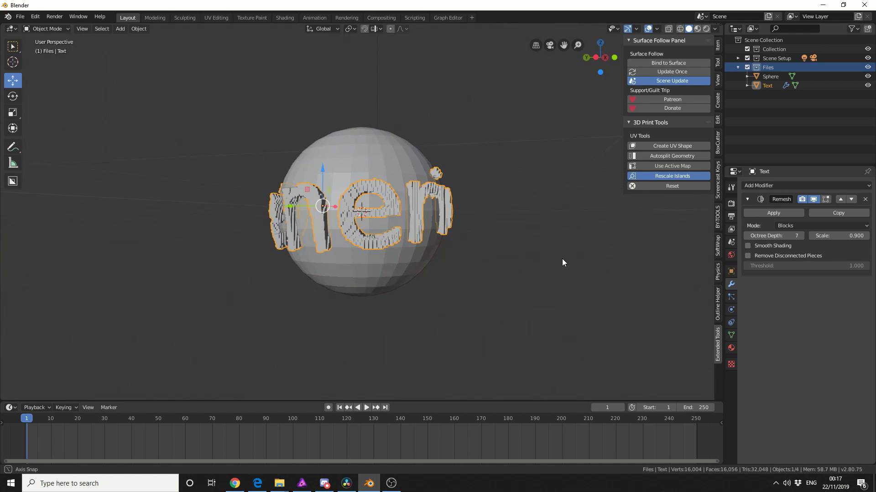
pyautogui.moveTo(849, 235); pyautogui.dragTo(828, 236)
pyautogui.click(438, 235)
pyautogui.moveTo(501, 235); pyautogui.dragTo(534, 229, button='middle')
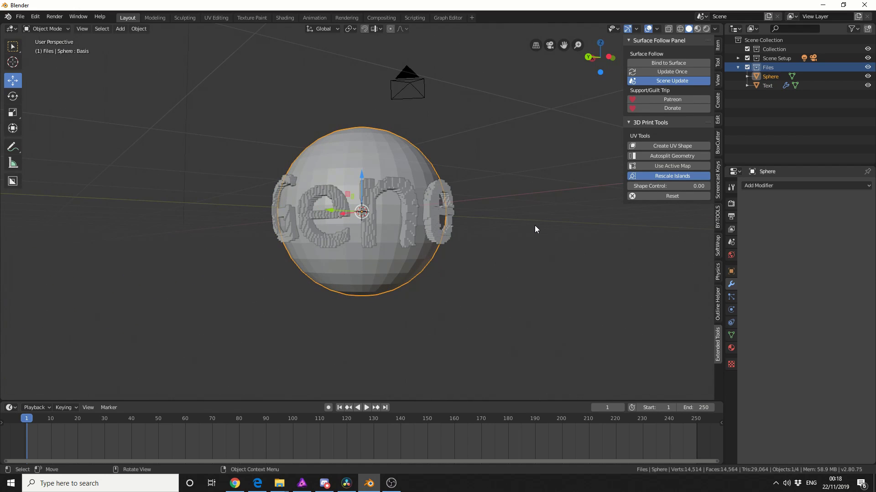